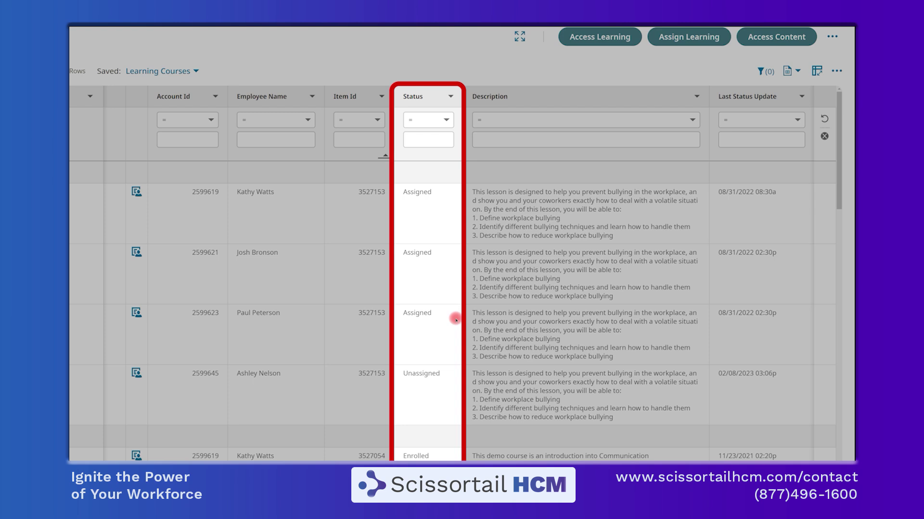
Review the course statuses in the Learning Courses report, and switch to the Sexual Harassment saved view.
{"action": "scroll", "coordinate": [455, 318], "scroll_direction": "down", "scroll_amount": 2}
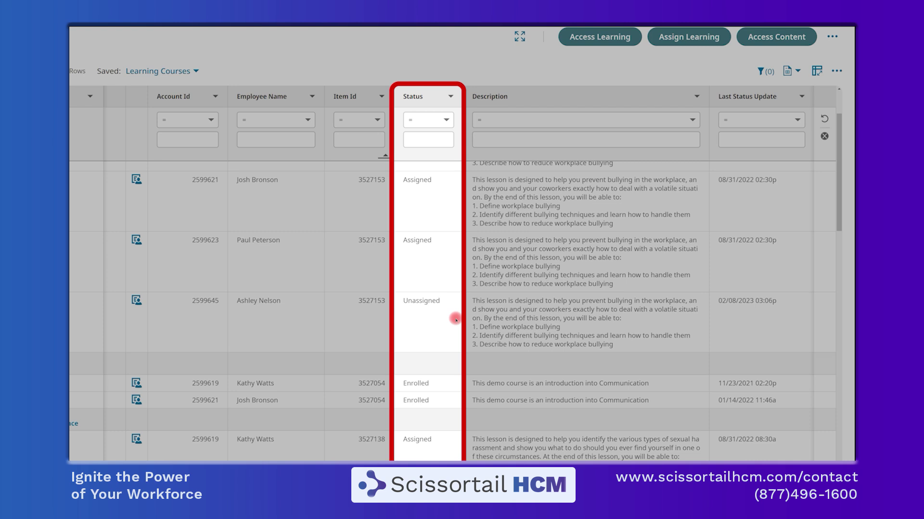
{"action": "scroll", "coordinate": [455, 319], "scroll_direction": "up", "scroll_amount": 3}
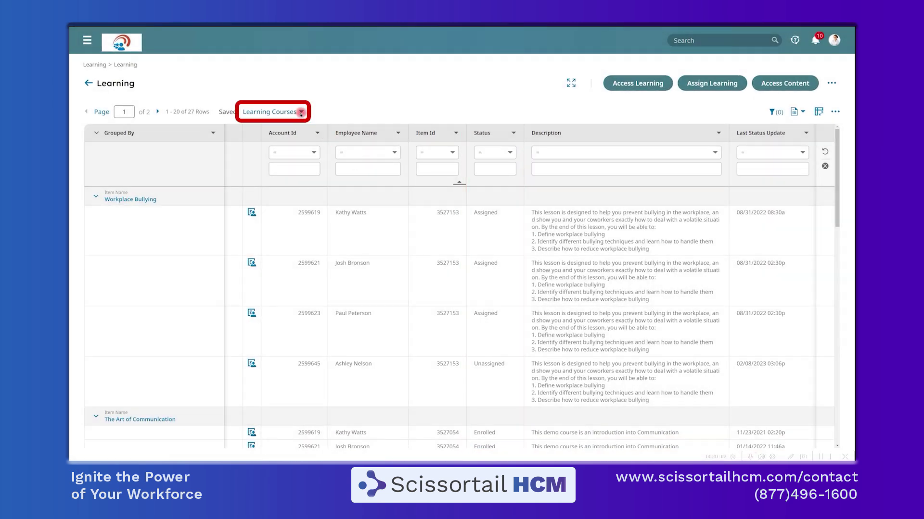
{"action": "left_click", "coordinate": [300, 112]}
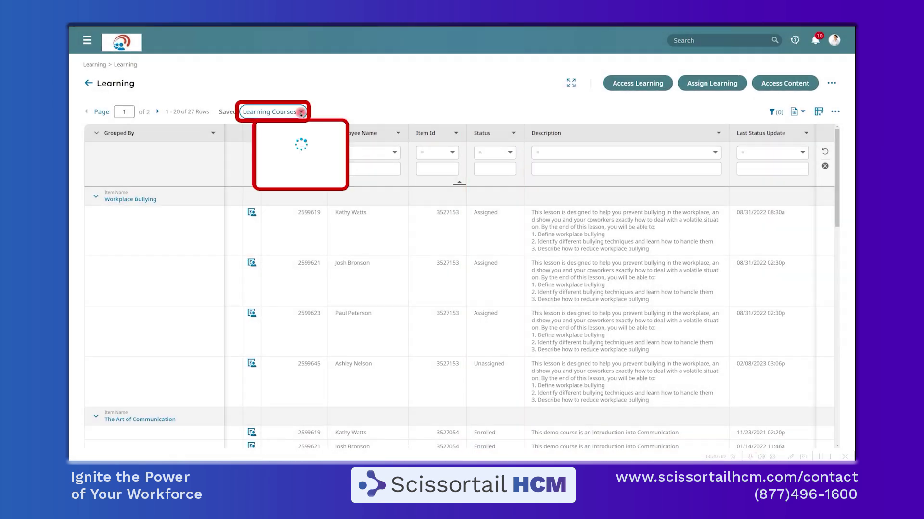
{"action": "left_click", "coordinate": [304, 157]}
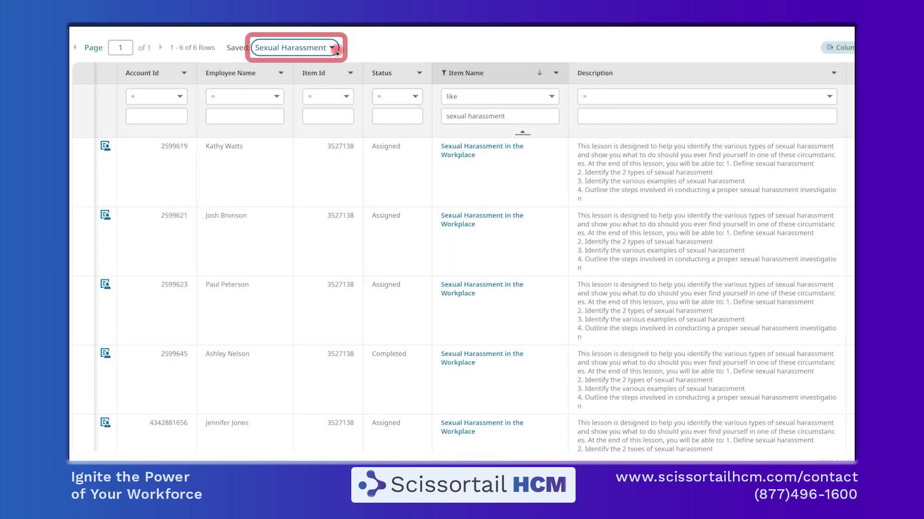
Switch the learning report to the Learning Metrics saved view to see its charts.
{"action": "left_click", "coordinate": [331, 47]}
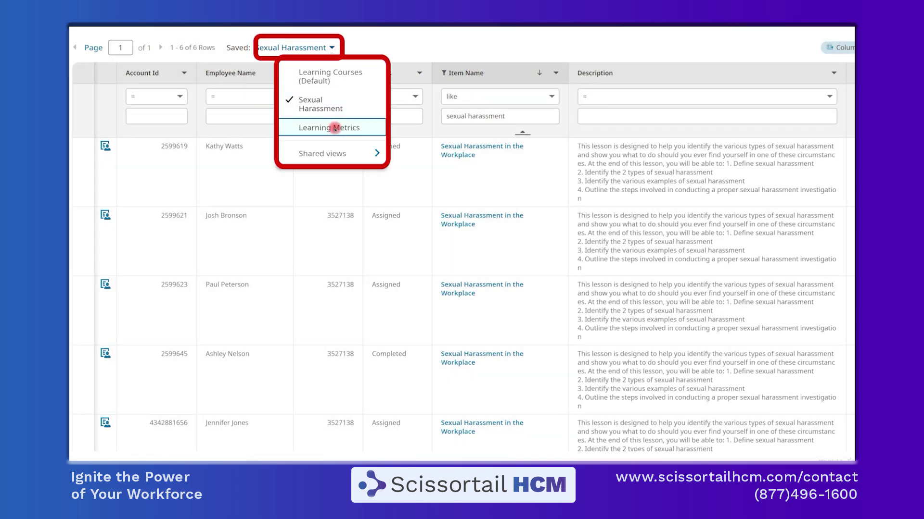
{"action": "left_click", "coordinate": [336, 127]}
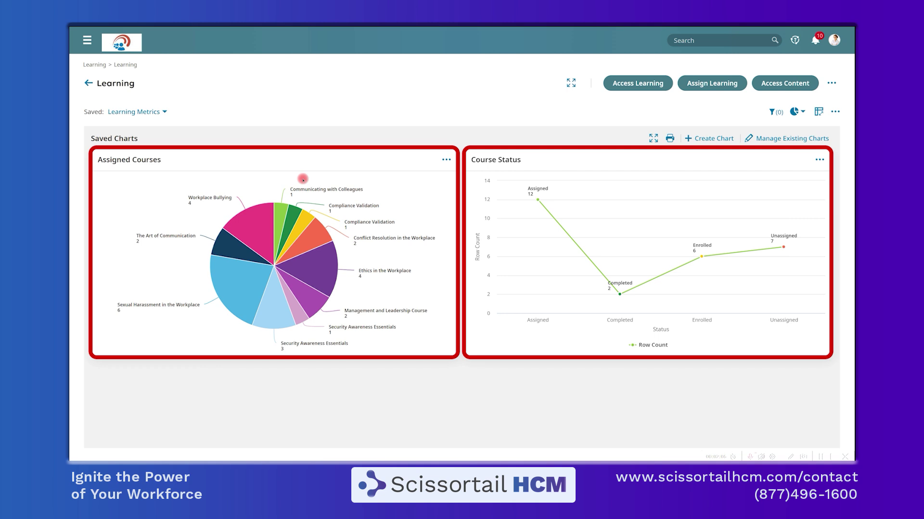
Open the learning portal and look through the team dashboard, courses and curricula in progress, latest content and suggested courses.
{"action": "left_click", "coordinate": [620, 86]}
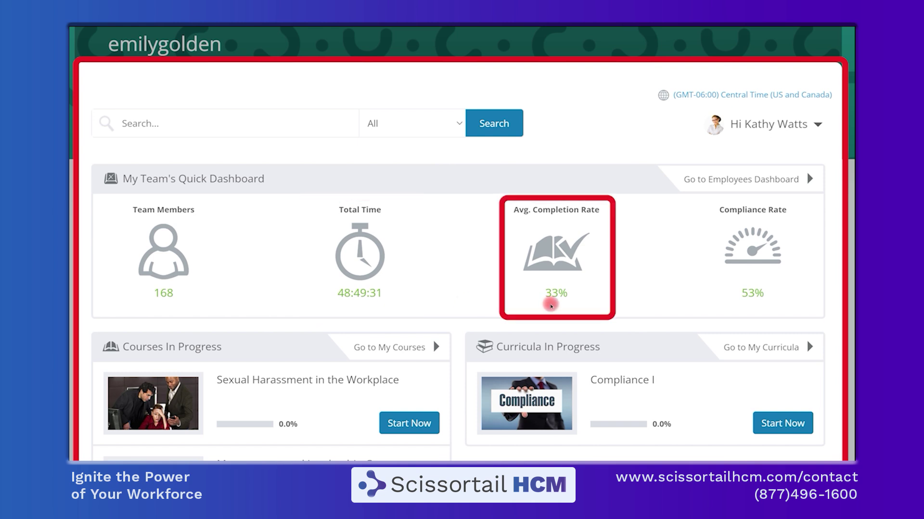
{"action": "scroll", "coordinate": [550, 306], "scroll_direction": "down", "scroll_amount": 2}
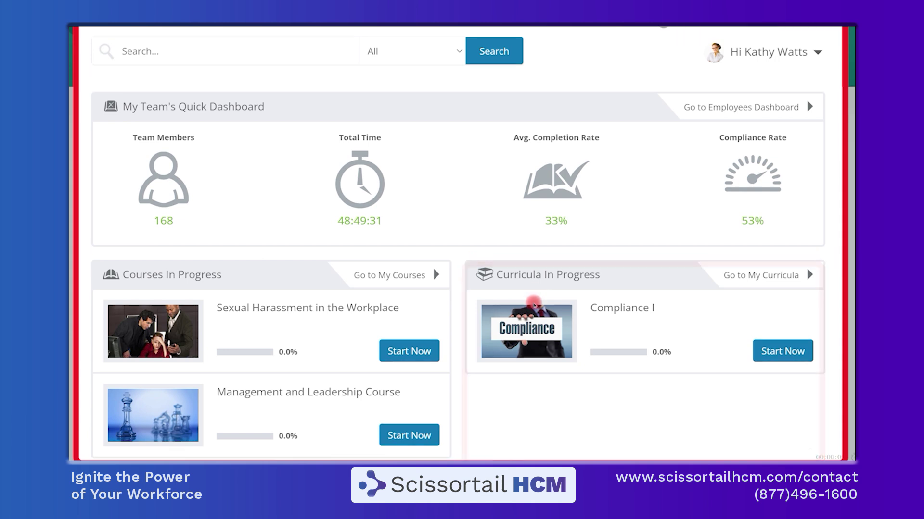
{"action": "scroll", "coordinate": [453, 294], "scroll_direction": "down", "scroll_amount": 5}
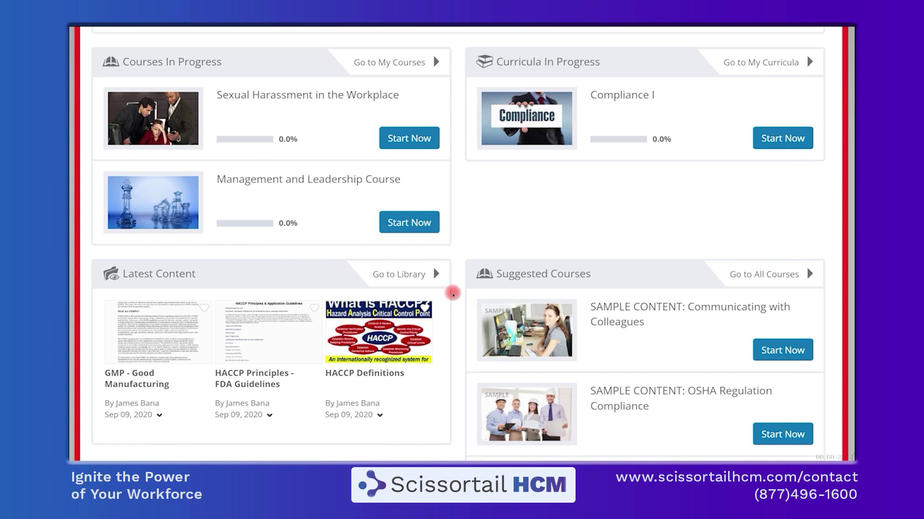
Open the Academy Library and view its file upload sources and the form for adding content by URL.
{"action": "left_click", "coordinate": [417, 273]}
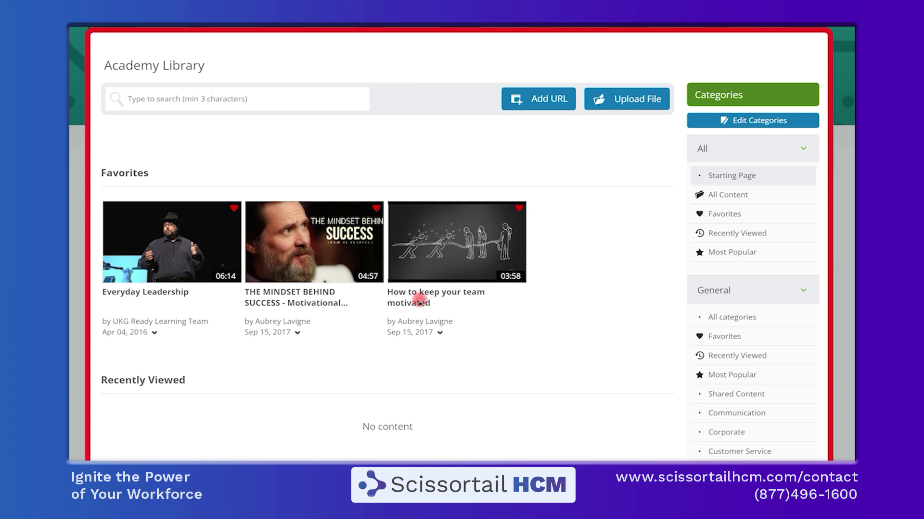
{"action": "left_click", "coordinate": [642, 107]}
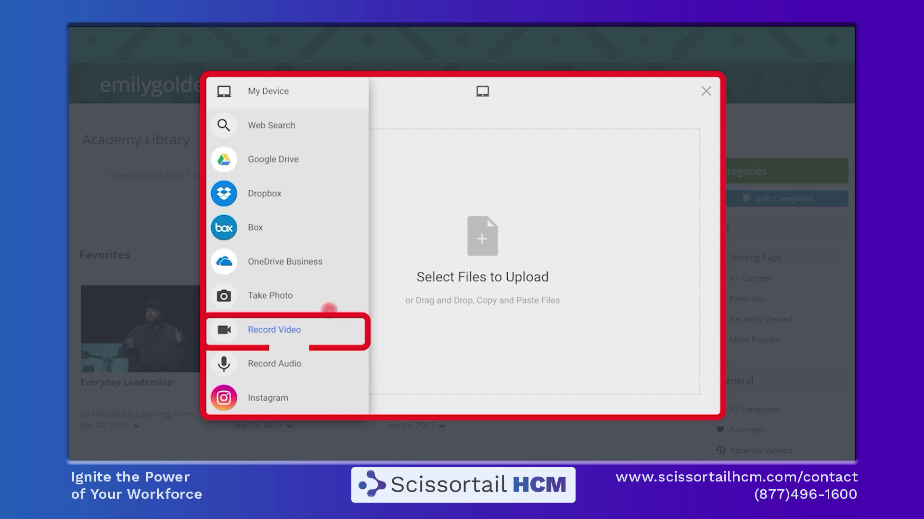
{"action": "left_click", "coordinate": [706, 91]}
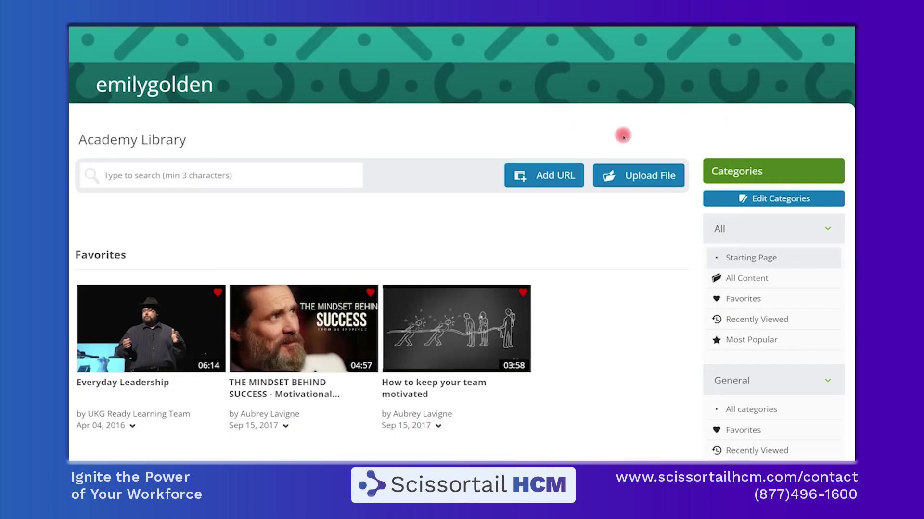
{"action": "left_click", "coordinate": [565, 176]}
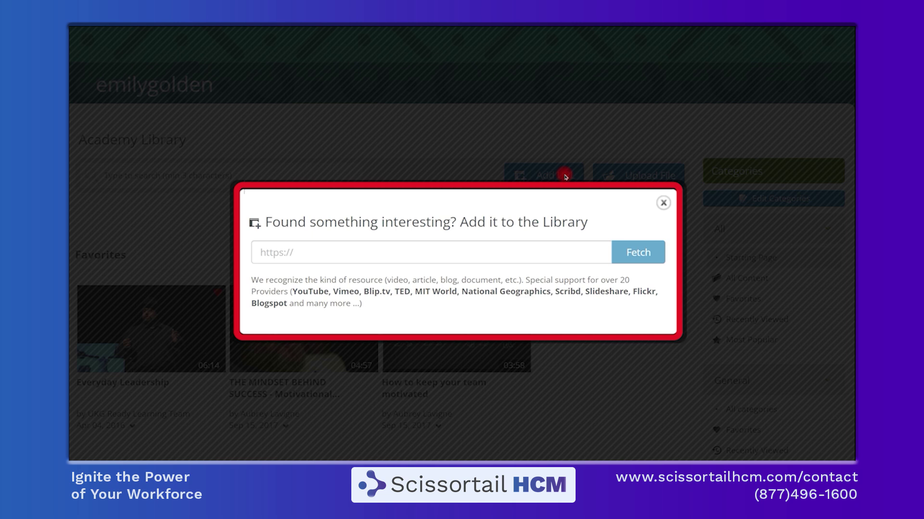
{"action": "left_click", "coordinate": [663, 203]}
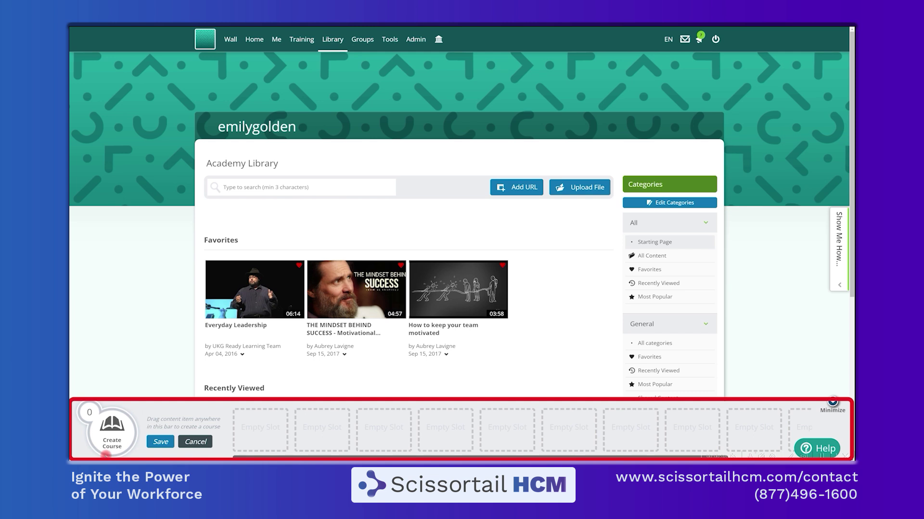
Add the Everyday Leadership and THE MINDSET BEHIND SUCCESS videos to the first two slots of a new course.
{"action": "left_click_drag", "start_coordinate": [253, 330], "coordinate": [260, 412]}
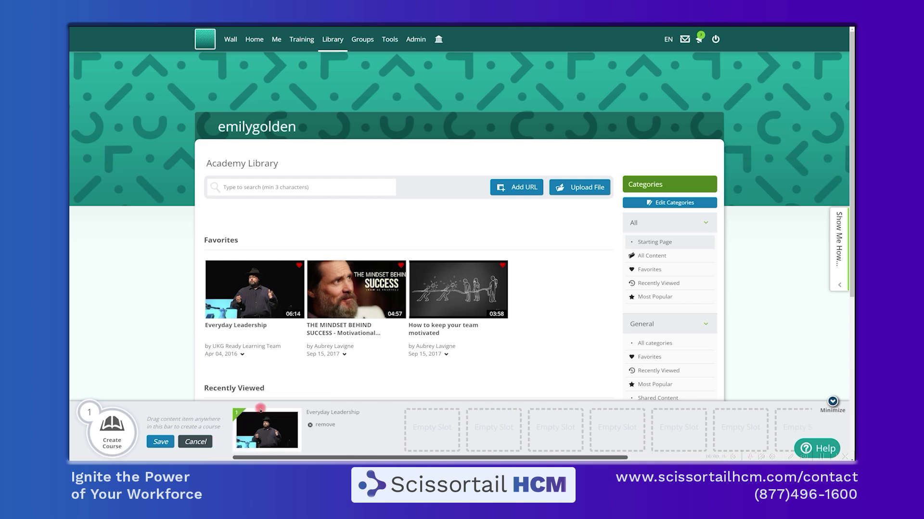
{"action": "left_click_drag", "start_coordinate": [327, 329], "coordinate": [403, 429]}
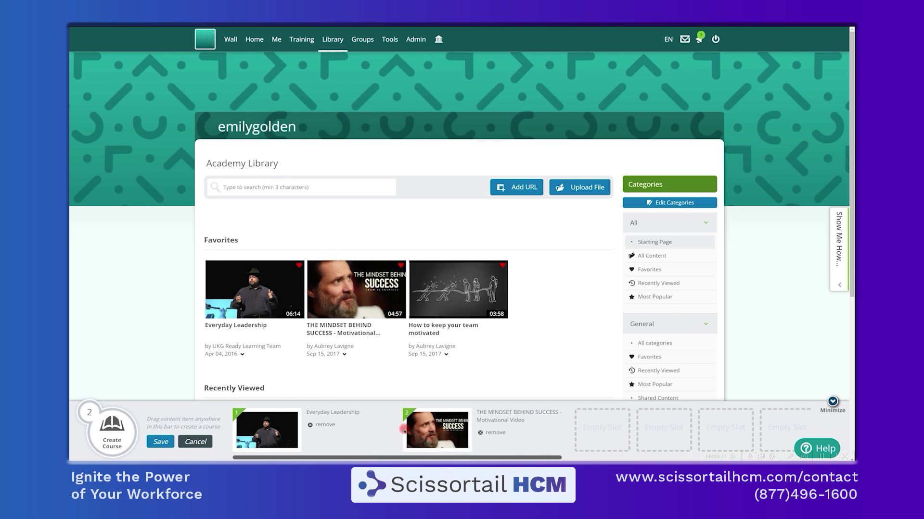
Open the Course Marketplace for purchasing courses and look through its categories.
{"action": "left_click", "coordinate": [298, 43]}
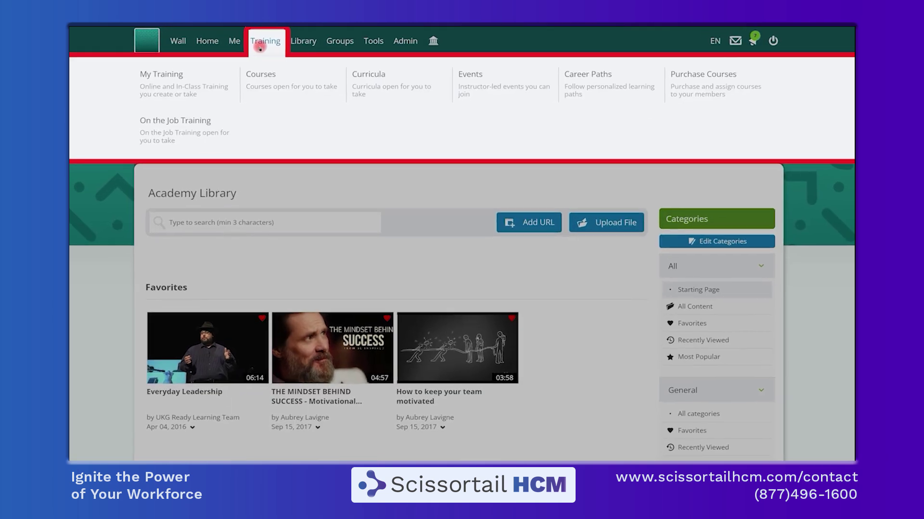
{"action": "left_click", "coordinate": [676, 80]}
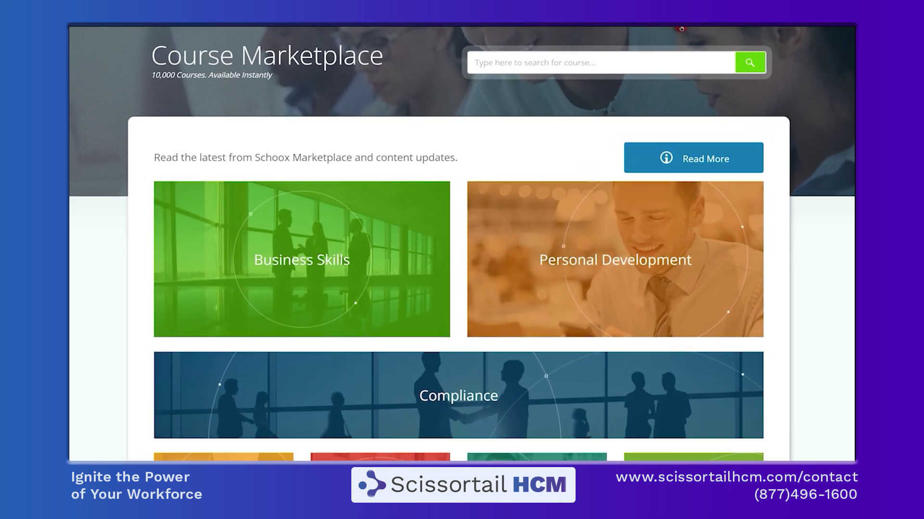
{"action": "scroll", "coordinate": [681, 28], "scroll_direction": "down", "scroll_amount": 3}
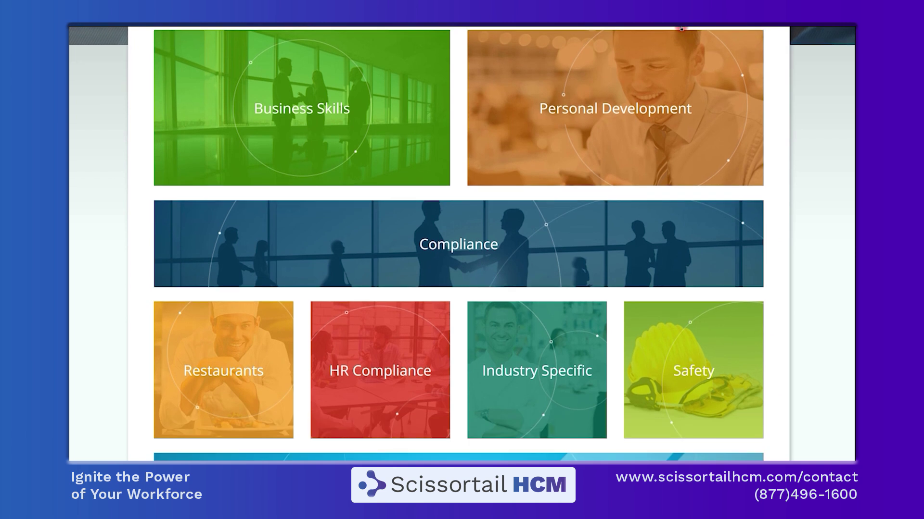
{"action": "scroll", "coordinate": [681, 28], "scroll_direction": "down", "scroll_amount": 2}
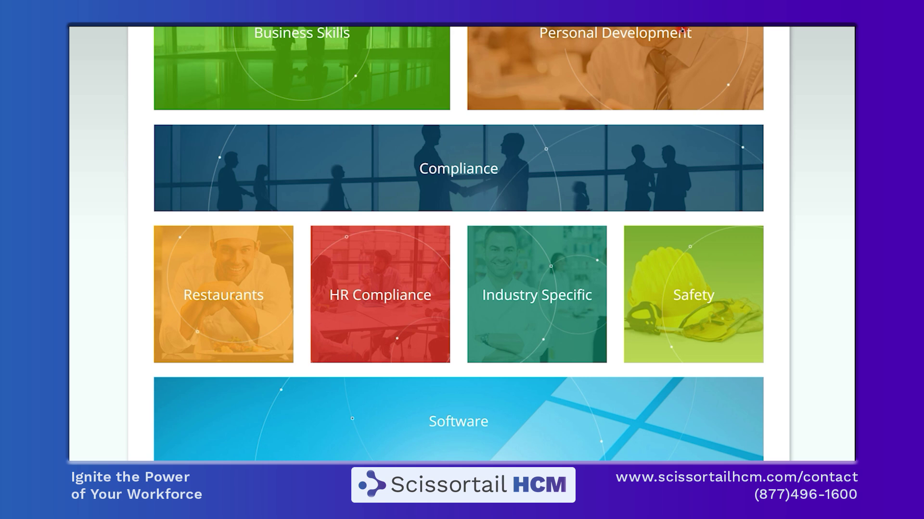
Return to the home dashboard and open the full list of available courses from Suggested Courses.
{"action": "left_click", "coordinate": [256, 38]}
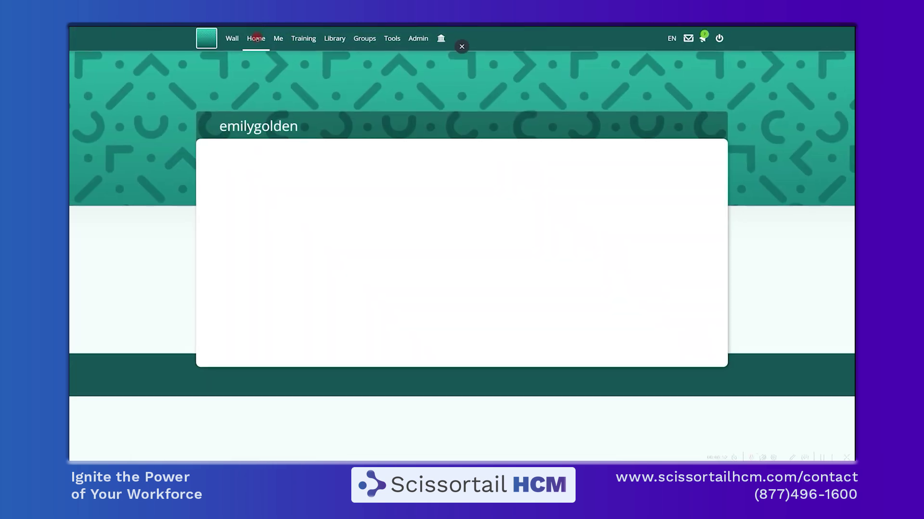
{"action": "scroll", "coordinate": [391, 104], "scroll_direction": "down", "scroll_amount": 6}
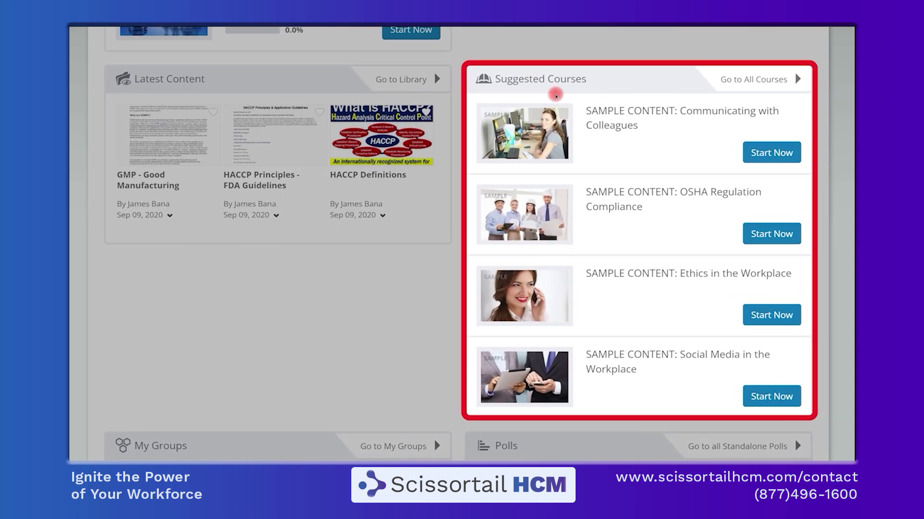
{"action": "left_click", "coordinate": [748, 83]}
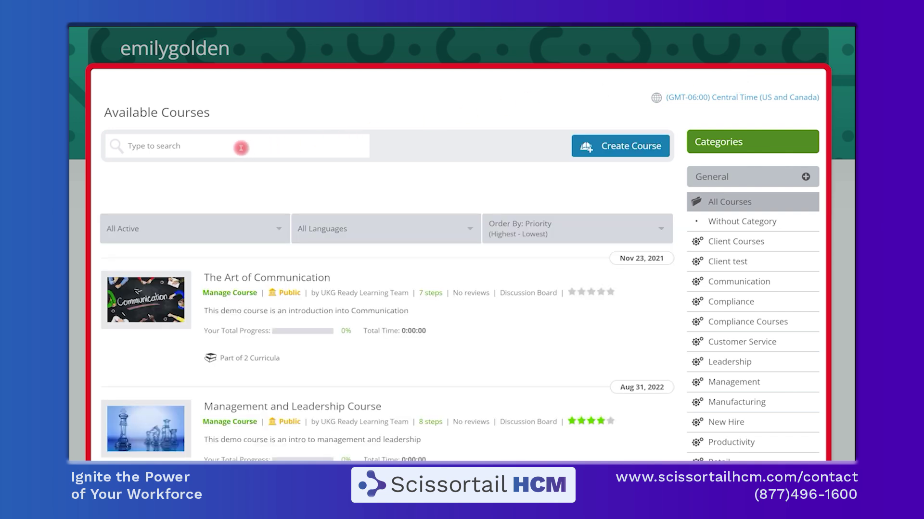
Search the available courses for "communicating" and open the Communicating with Colleagues course.
{"action": "left_click", "coordinate": [240, 147]}
{"action": "type", "text": "communicating"}
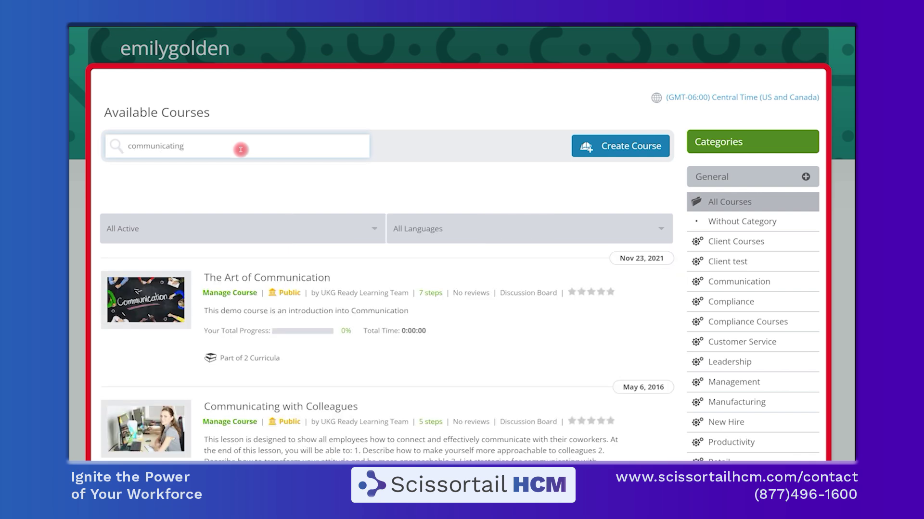
{"action": "left_click", "coordinate": [208, 399]}
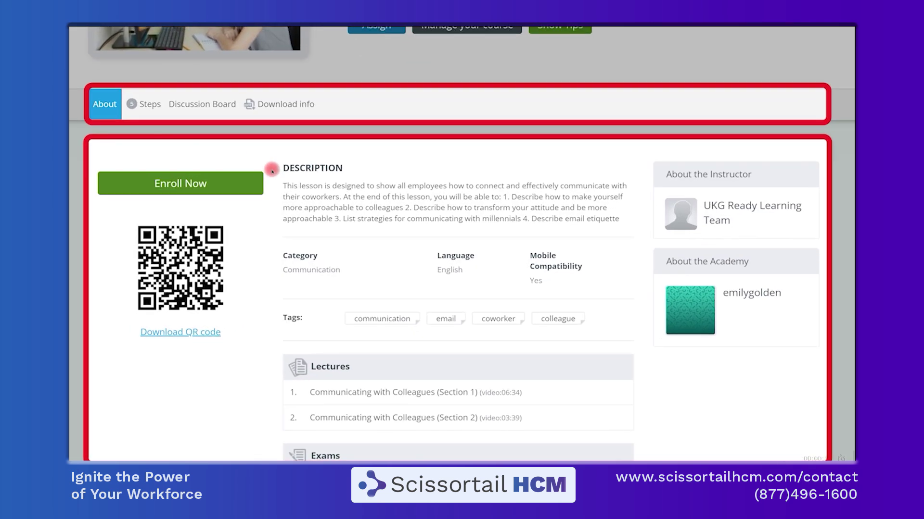
Look through the lectures and quizzes in the Communicating with Colleagues course's steps.
{"action": "left_click", "coordinate": [154, 111]}
{"action": "scroll", "coordinate": [165, 159], "scroll_direction": "down", "scroll_amount": 5}
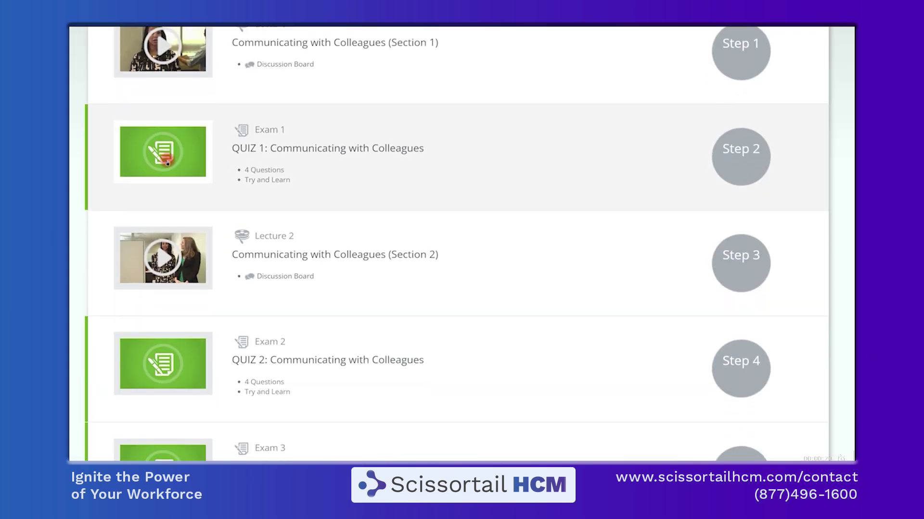
{"action": "scroll", "coordinate": [167, 163], "scroll_direction": "up", "scroll_amount": 8}
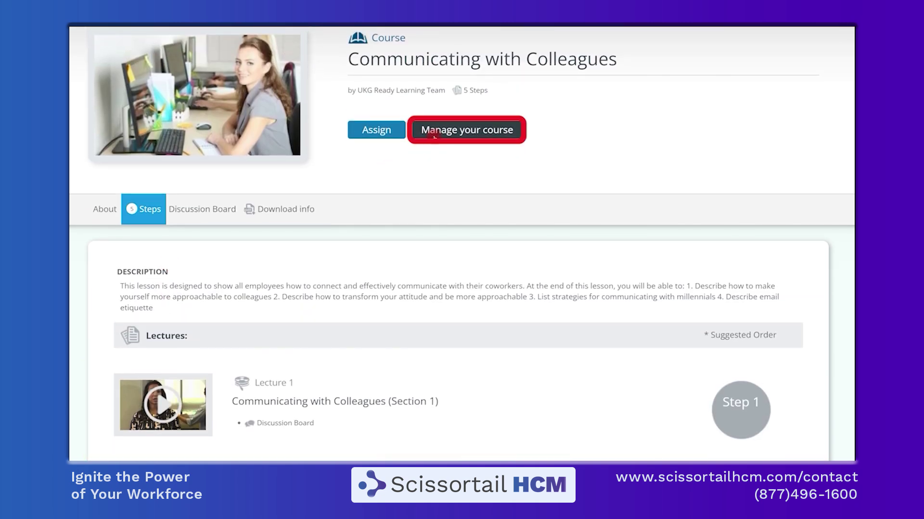
Open the course's info editor from course management and review its description, certificate, reassignment, compliance and credit settings.
{"action": "left_click", "coordinate": [433, 137]}
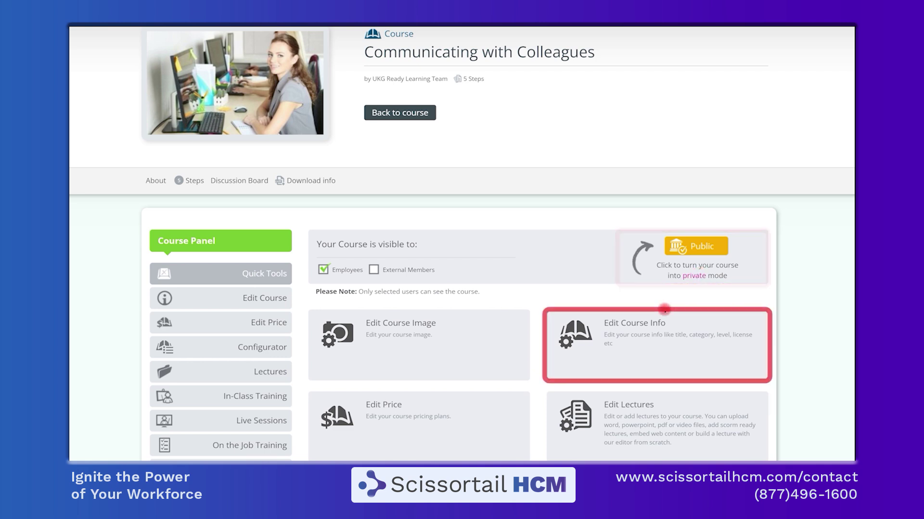
{"action": "left_click", "coordinate": [651, 321]}
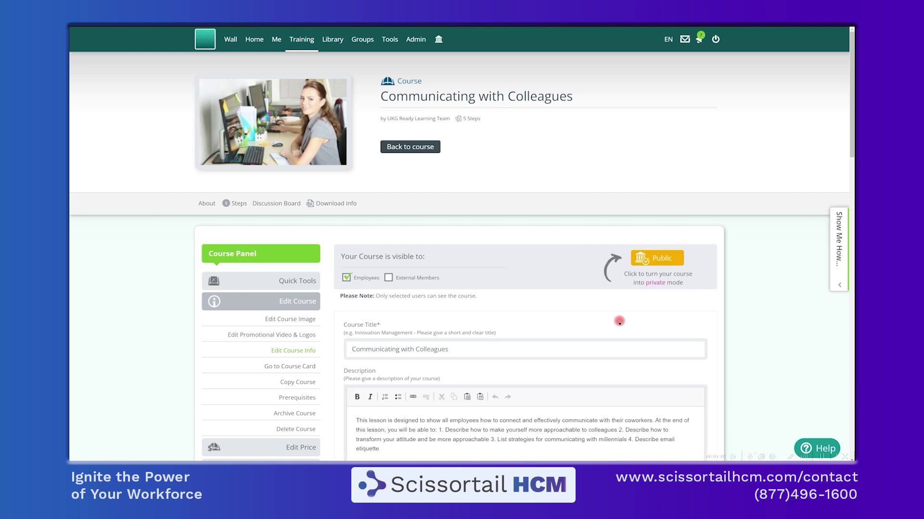
{"action": "scroll", "coordinate": [620, 317], "scroll_direction": "down", "scroll_amount": 7}
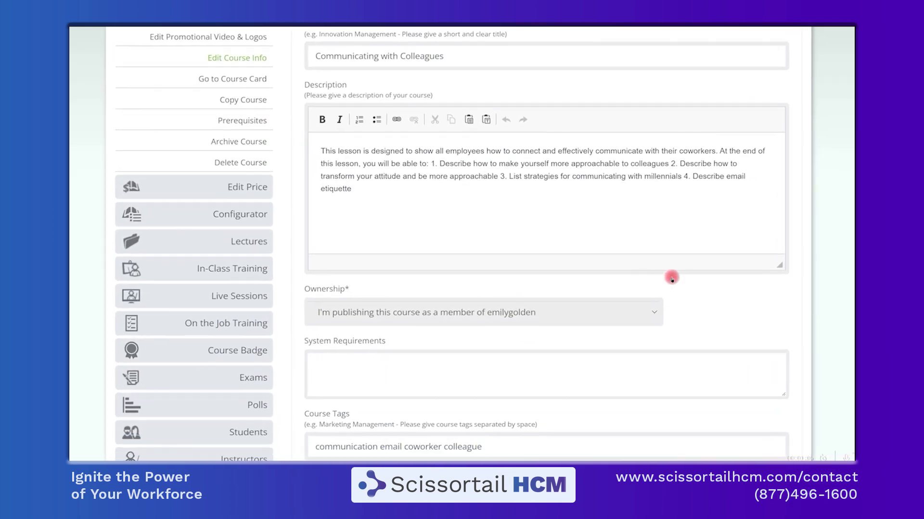
{"action": "scroll", "coordinate": [681, 269], "scroll_direction": "down", "scroll_amount": 8}
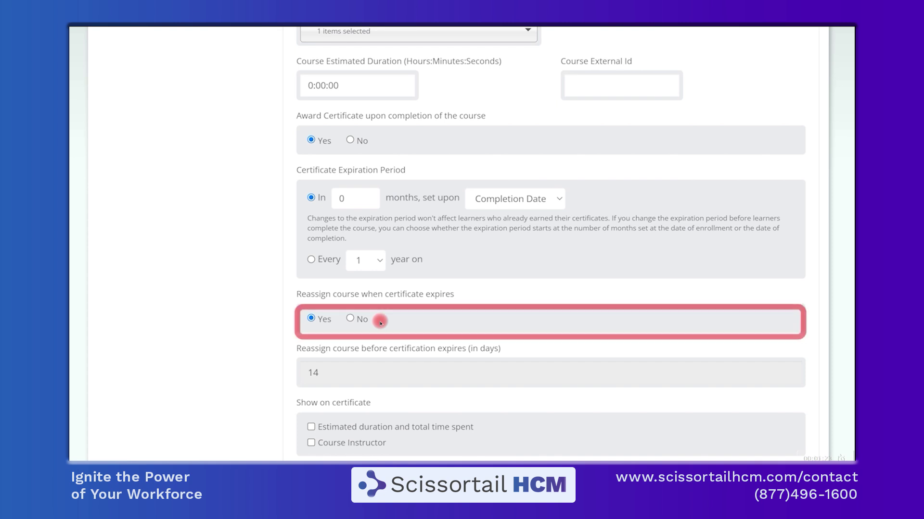
{"action": "scroll", "coordinate": [380, 322], "scroll_direction": "down", "scroll_amount": 7}
{"action": "scroll", "coordinate": [380, 322], "scroll_direction": "down", "scroll_amount": 4}
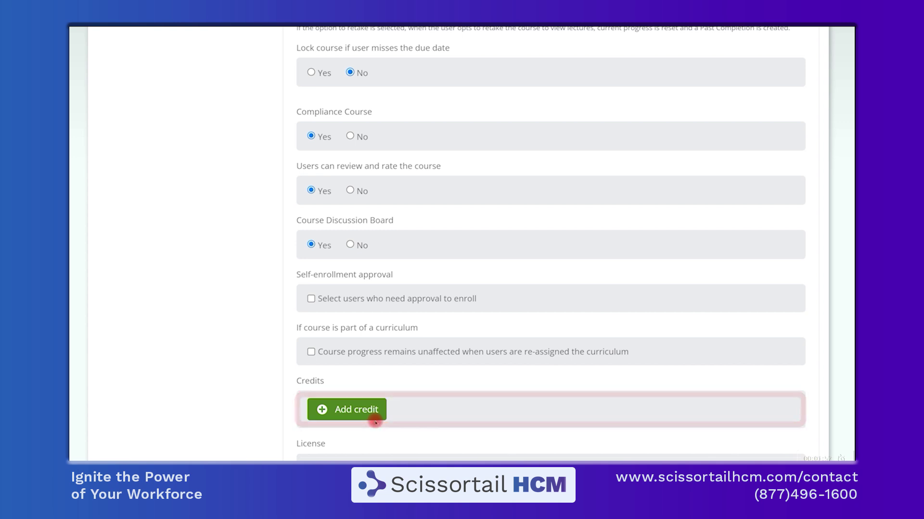
{"action": "scroll", "coordinate": [373, 420], "scroll_direction": "up", "scroll_amount": 15}
{"action": "scroll", "coordinate": [387, 320], "scroll_direction": "up", "scroll_amount": 3}
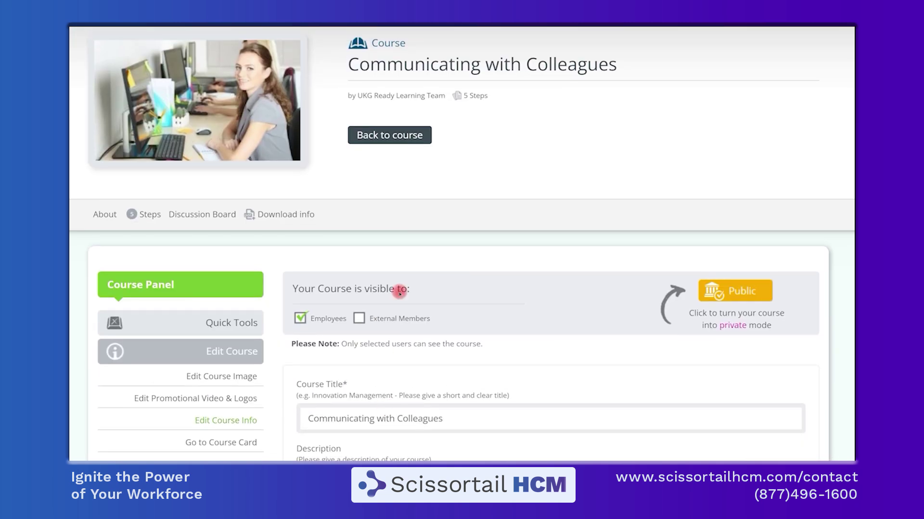
Leave the course info editor and open the lecture editor for Communicating with Colleagues from the course's Quick Tools.
{"action": "left_click", "coordinate": [385, 135]}
{"action": "scroll", "coordinate": [444, 127], "scroll_direction": "down", "scroll_amount": 2}
{"action": "scroll", "coordinate": [444, 126], "scroll_direction": "down", "scroll_amount": 2}
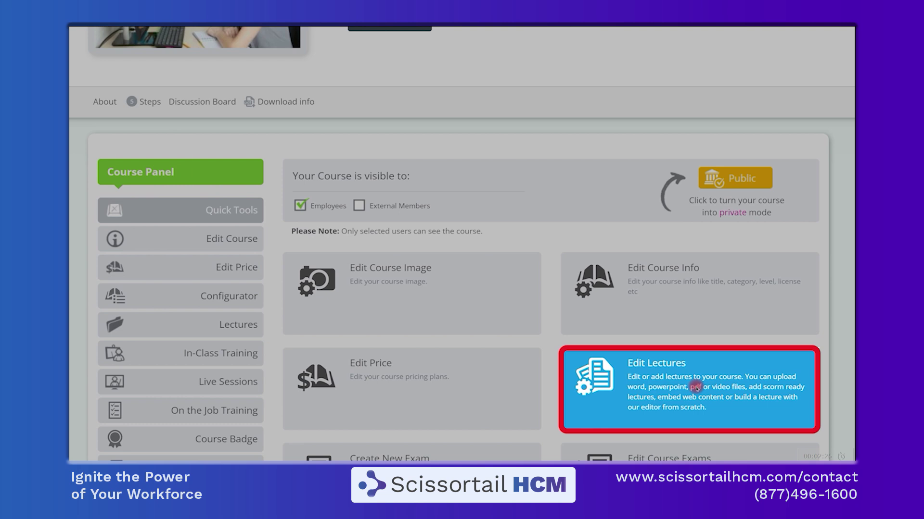
{"action": "left_click", "coordinate": [696, 389]}
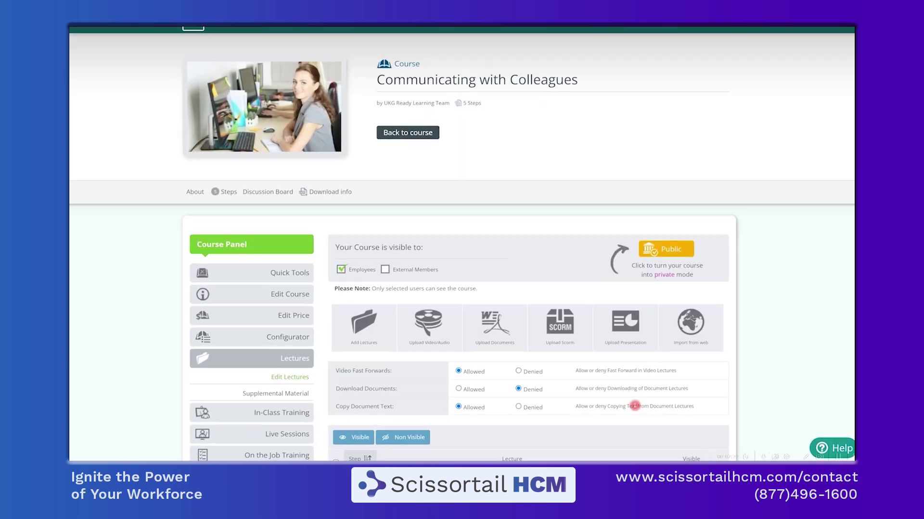
Review the lecture list and the lecture permission settings for Communicating with Colleagues, and return to the course's Quick Tools.
{"action": "scroll", "coordinate": [634, 405], "scroll_direction": "down", "scroll_amount": 3}
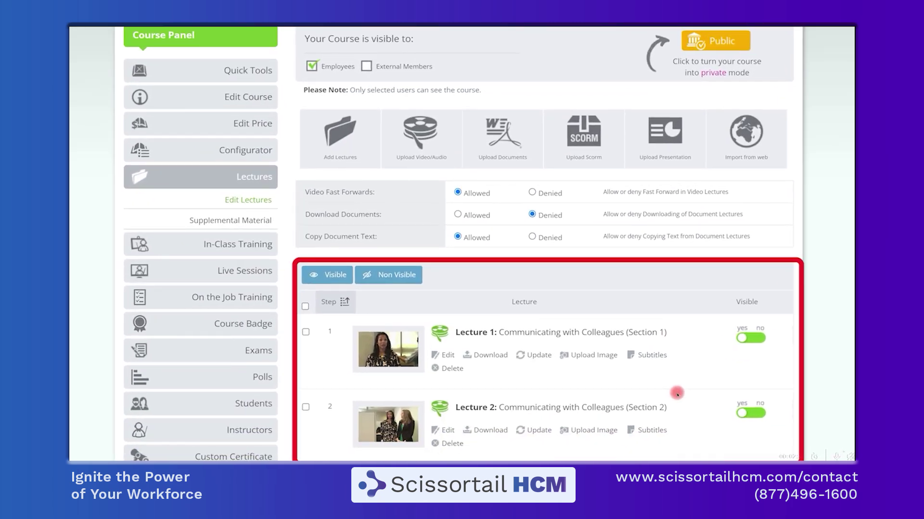
{"action": "scroll", "coordinate": [676, 393], "scroll_direction": "up", "scroll_amount": 4}
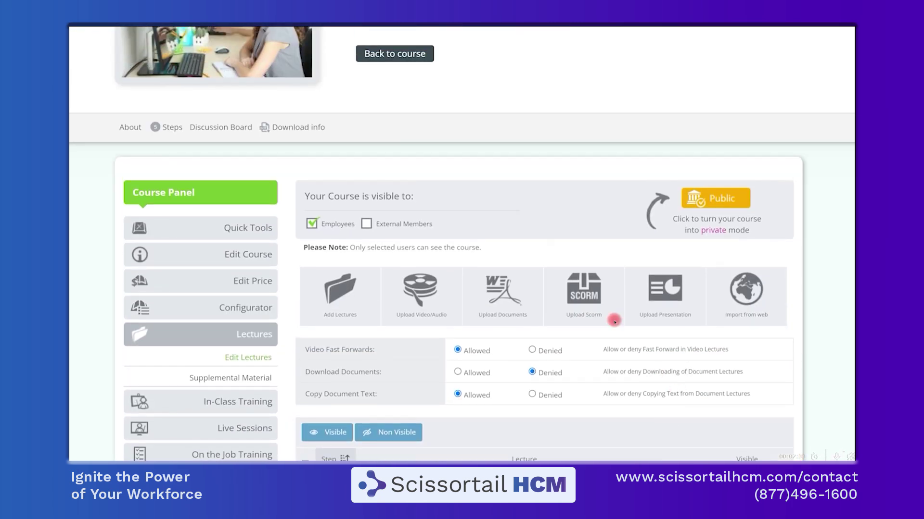
{"action": "left_click", "coordinate": [412, 56]}
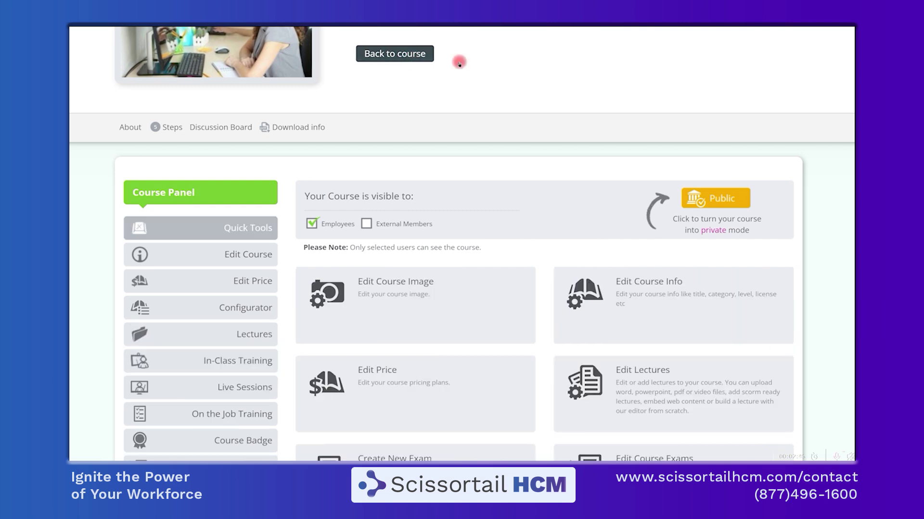
View the course's exam list through Edit Course Exams and return to Quick Tools.
{"action": "scroll", "coordinate": [683, 349], "scroll_direction": "down", "scroll_amount": 3}
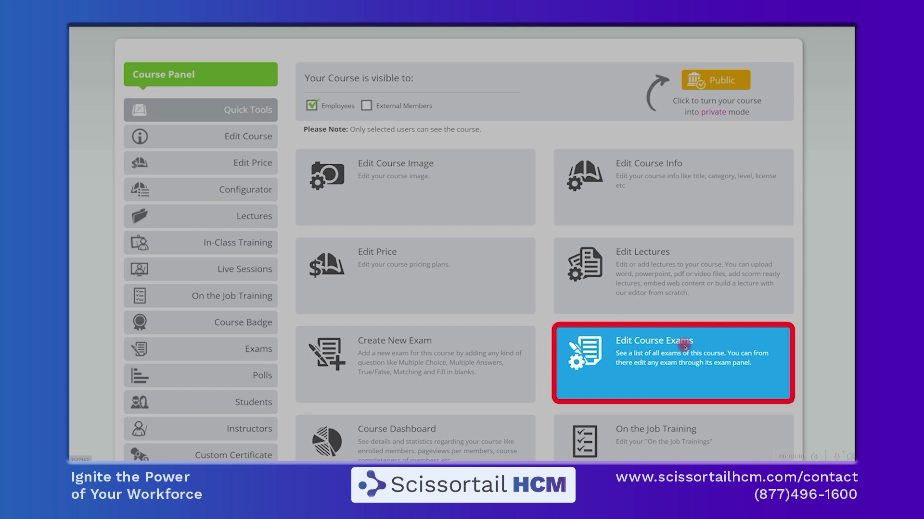
{"action": "left_click", "coordinate": [684, 347]}
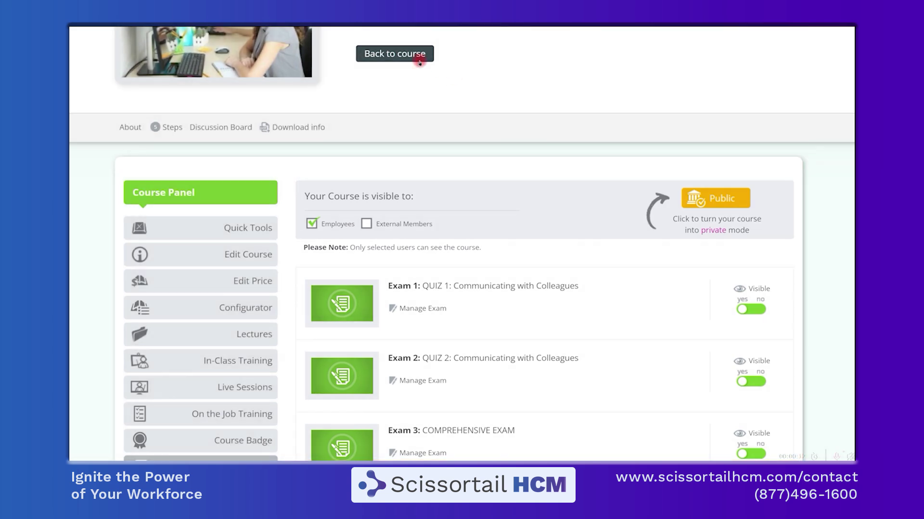
{"action": "left_click", "coordinate": [413, 54]}
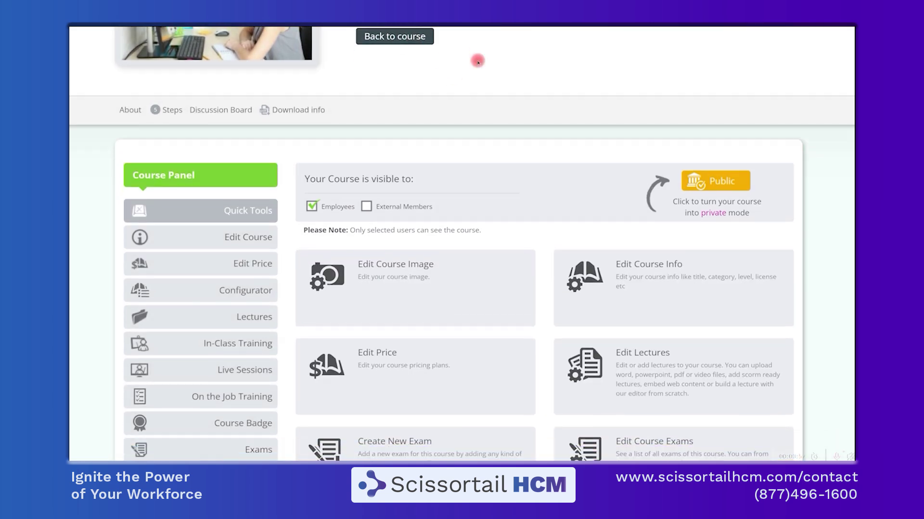
Open the Course Badge settings and review the badge name, image, shape, icon, color options and preview.
{"action": "scroll", "coordinate": [478, 57], "scroll_direction": "down", "scroll_amount": 6}
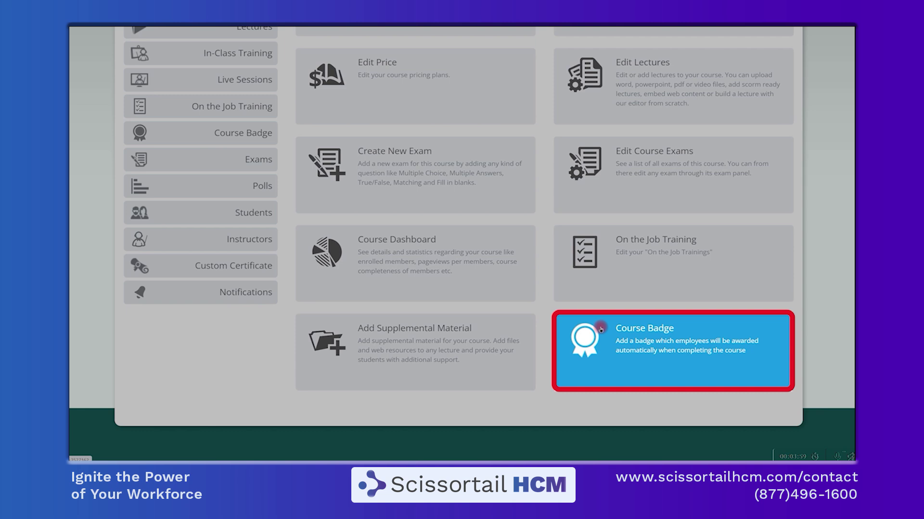
{"action": "left_click", "coordinate": [600, 329]}
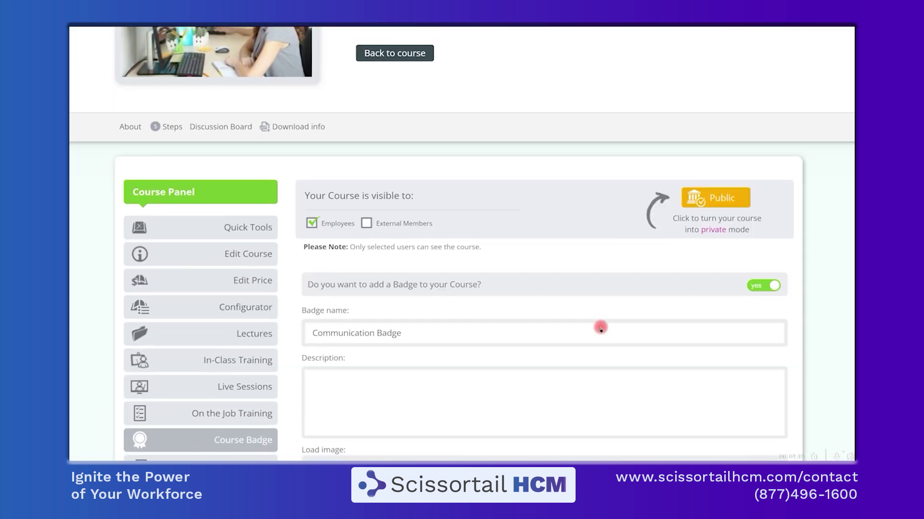
{"action": "scroll", "coordinate": [600, 329], "scroll_direction": "down", "scroll_amount": 8}
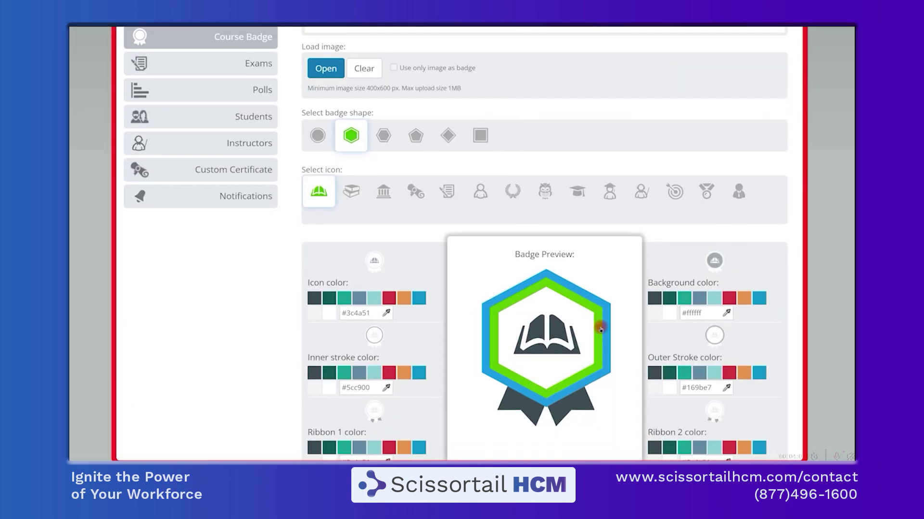
{"action": "scroll", "coordinate": [600, 329], "scroll_direction": "down", "scroll_amount": 3}
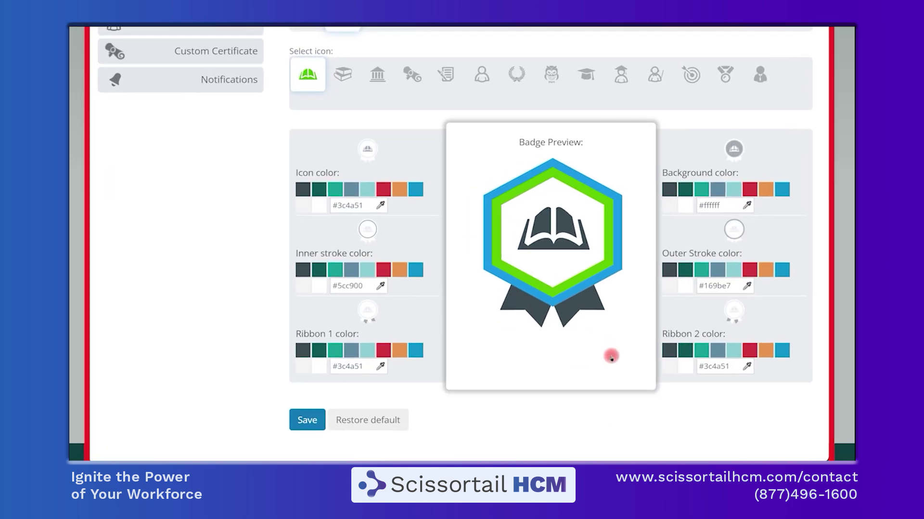
{"action": "scroll", "coordinate": [611, 356], "scroll_direction": "up", "scroll_amount": 12}
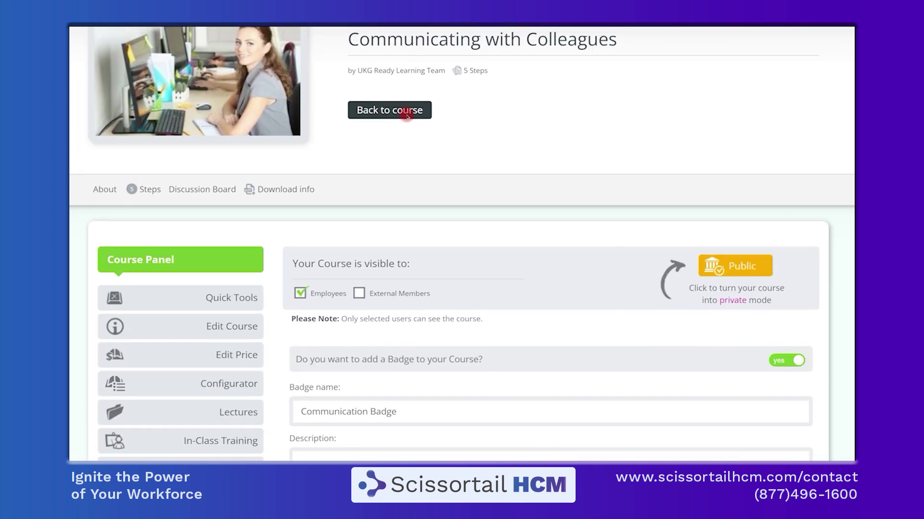
Leave the badge settings, open the course's assignment page, and review the individual and advanced assignment options.
{"action": "left_click", "coordinate": [407, 115]}
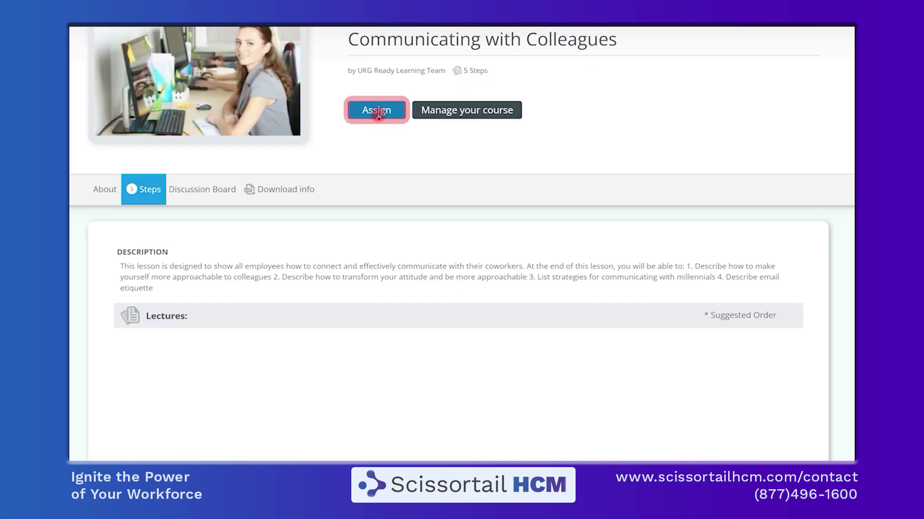
{"action": "left_click", "coordinate": [375, 110]}
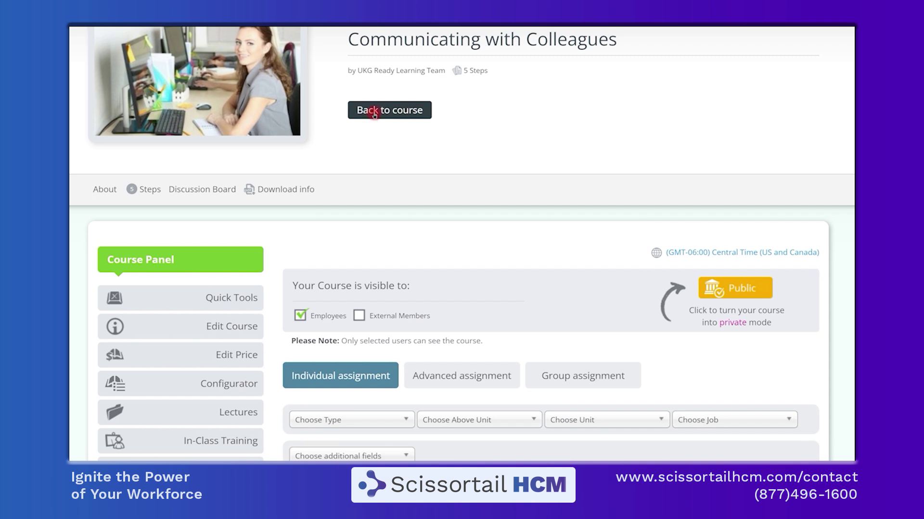
{"action": "scroll", "coordinate": [374, 144], "scroll_direction": "down", "scroll_amount": 2}
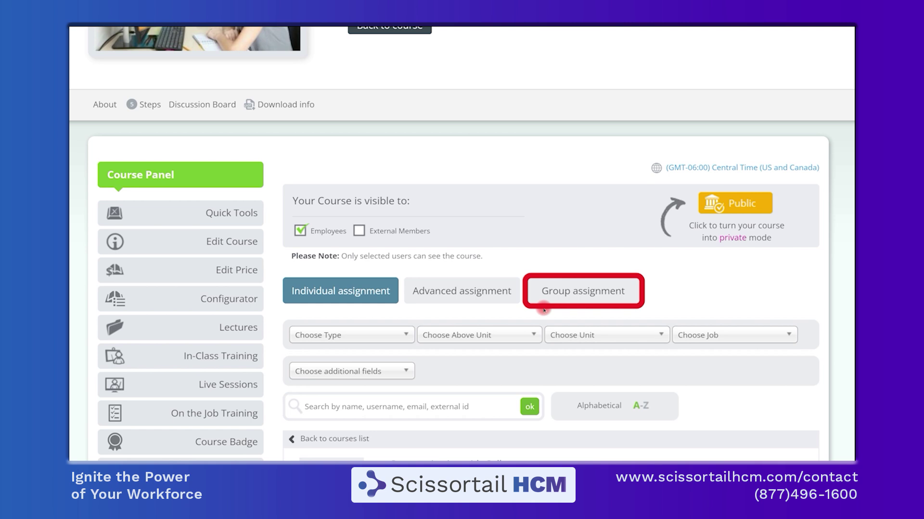
{"action": "left_click", "coordinate": [459, 291]}
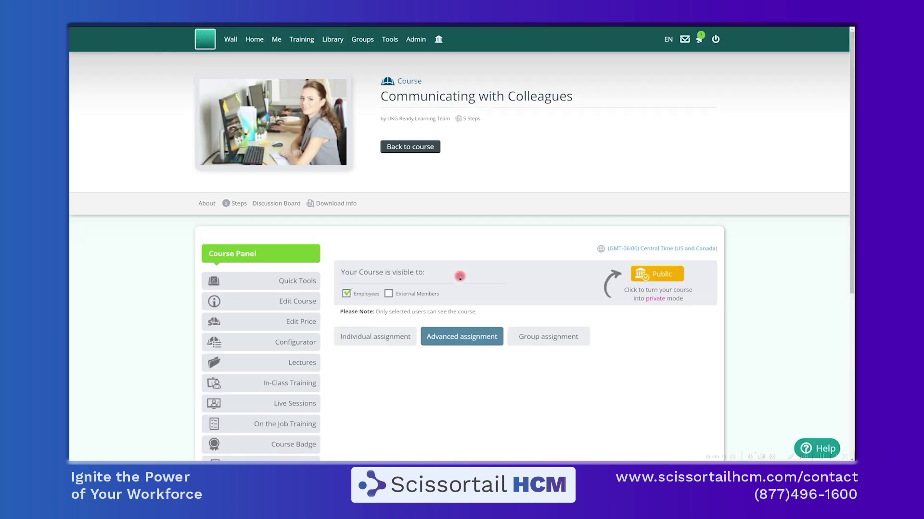
{"action": "scroll", "coordinate": [460, 277], "scroll_direction": "down", "scroll_amount": 5}
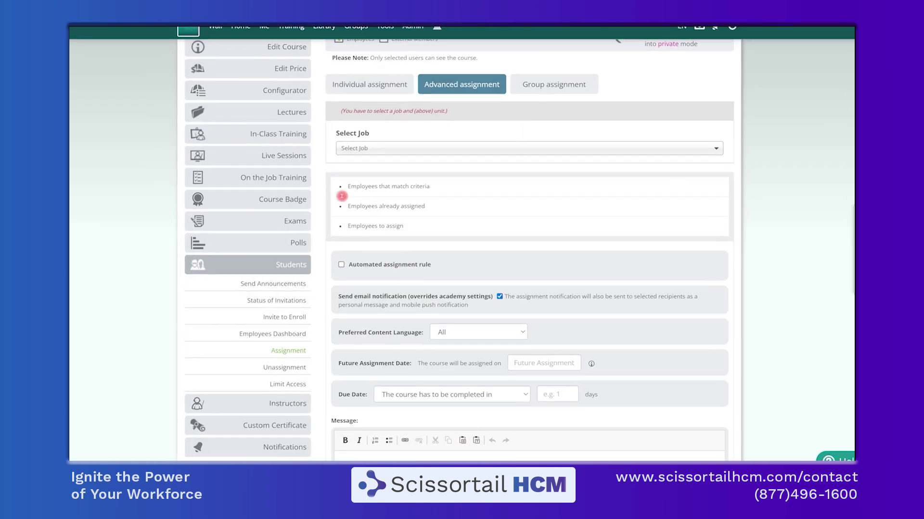
Look through the employee engagement post on the Academy Wall, and review the dashboard sections on the Home page.
{"action": "left_click", "coordinate": [215, 26]}
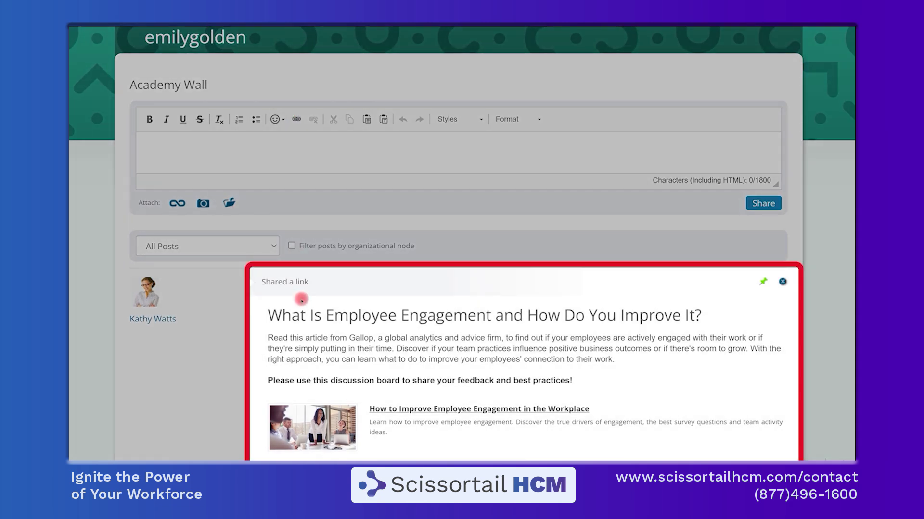
{"action": "scroll", "coordinate": [302, 301], "scroll_direction": "down", "scroll_amount": 3}
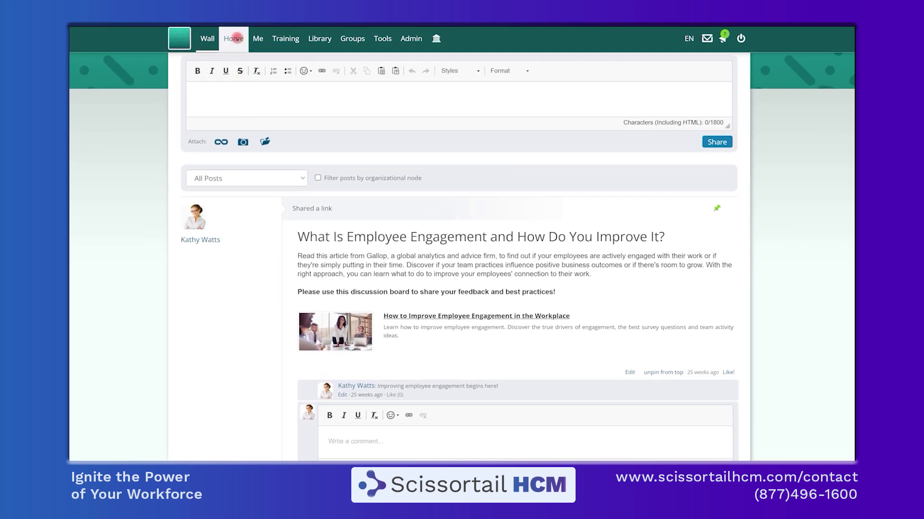
{"action": "left_click", "coordinate": [235, 38]}
{"action": "scroll", "coordinate": [235, 38], "scroll_direction": "down", "scroll_amount": 8}
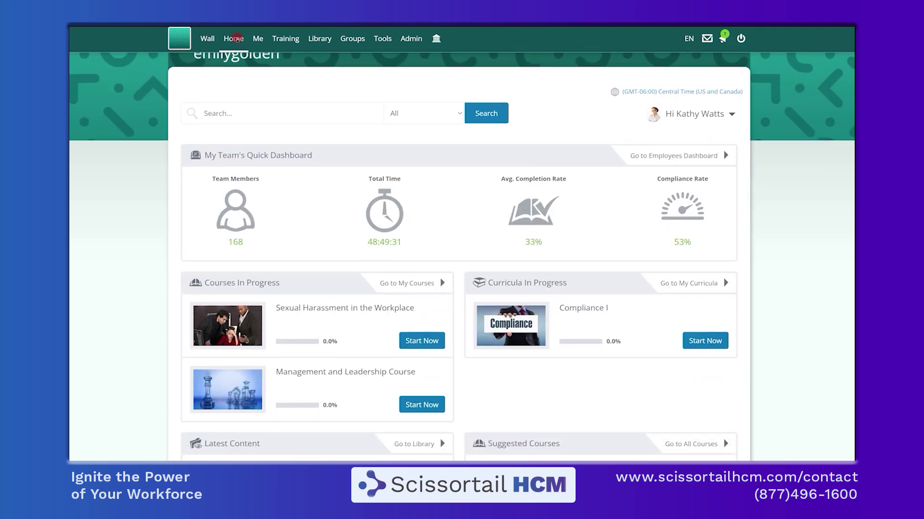
{"action": "scroll", "coordinate": [235, 38], "scroll_direction": "down", "scroll_amount": 1}
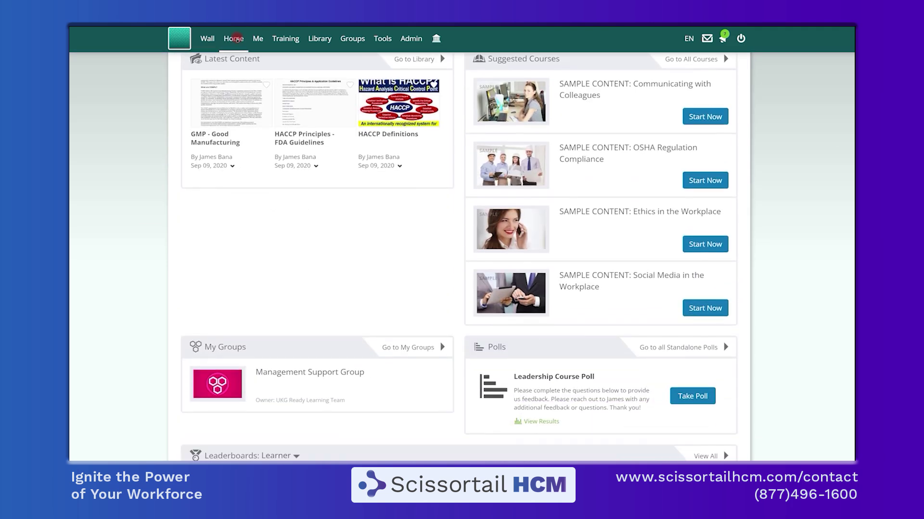